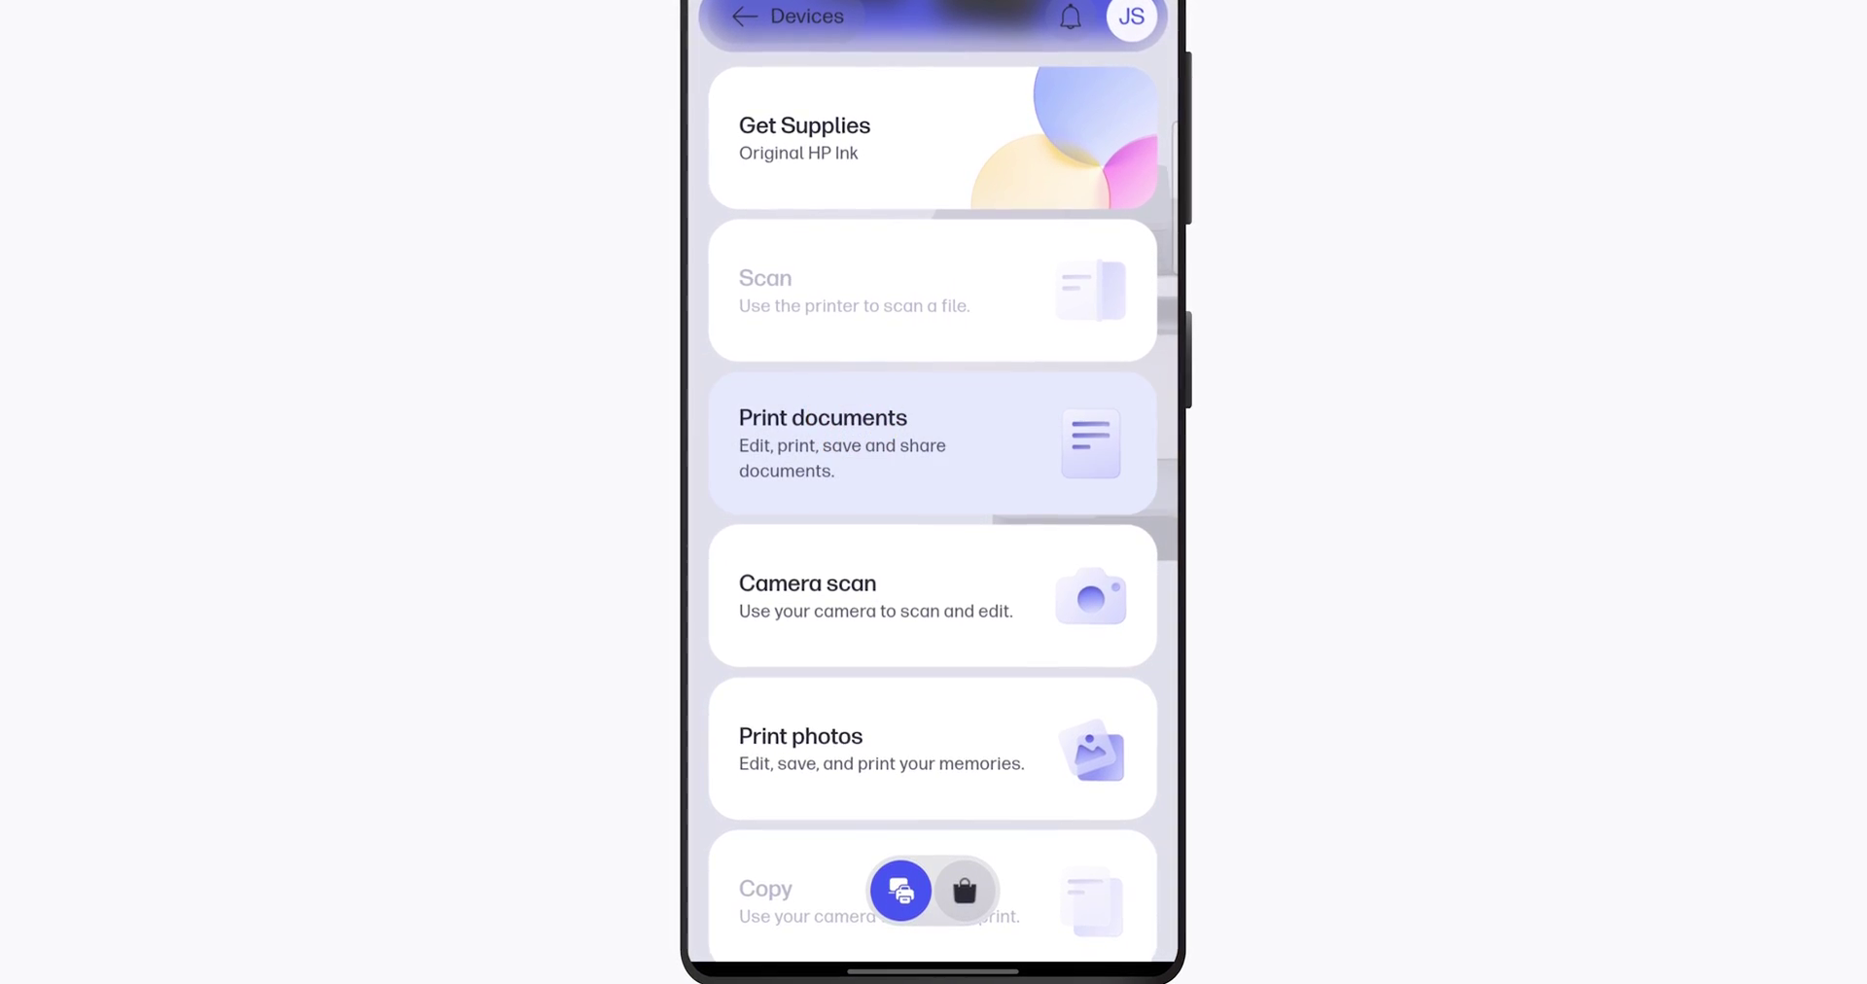
# Print 2 one-sided copies of HP Document.pdf on the HP Smart Tank 750 series.
pyautogui.click(837, 173)
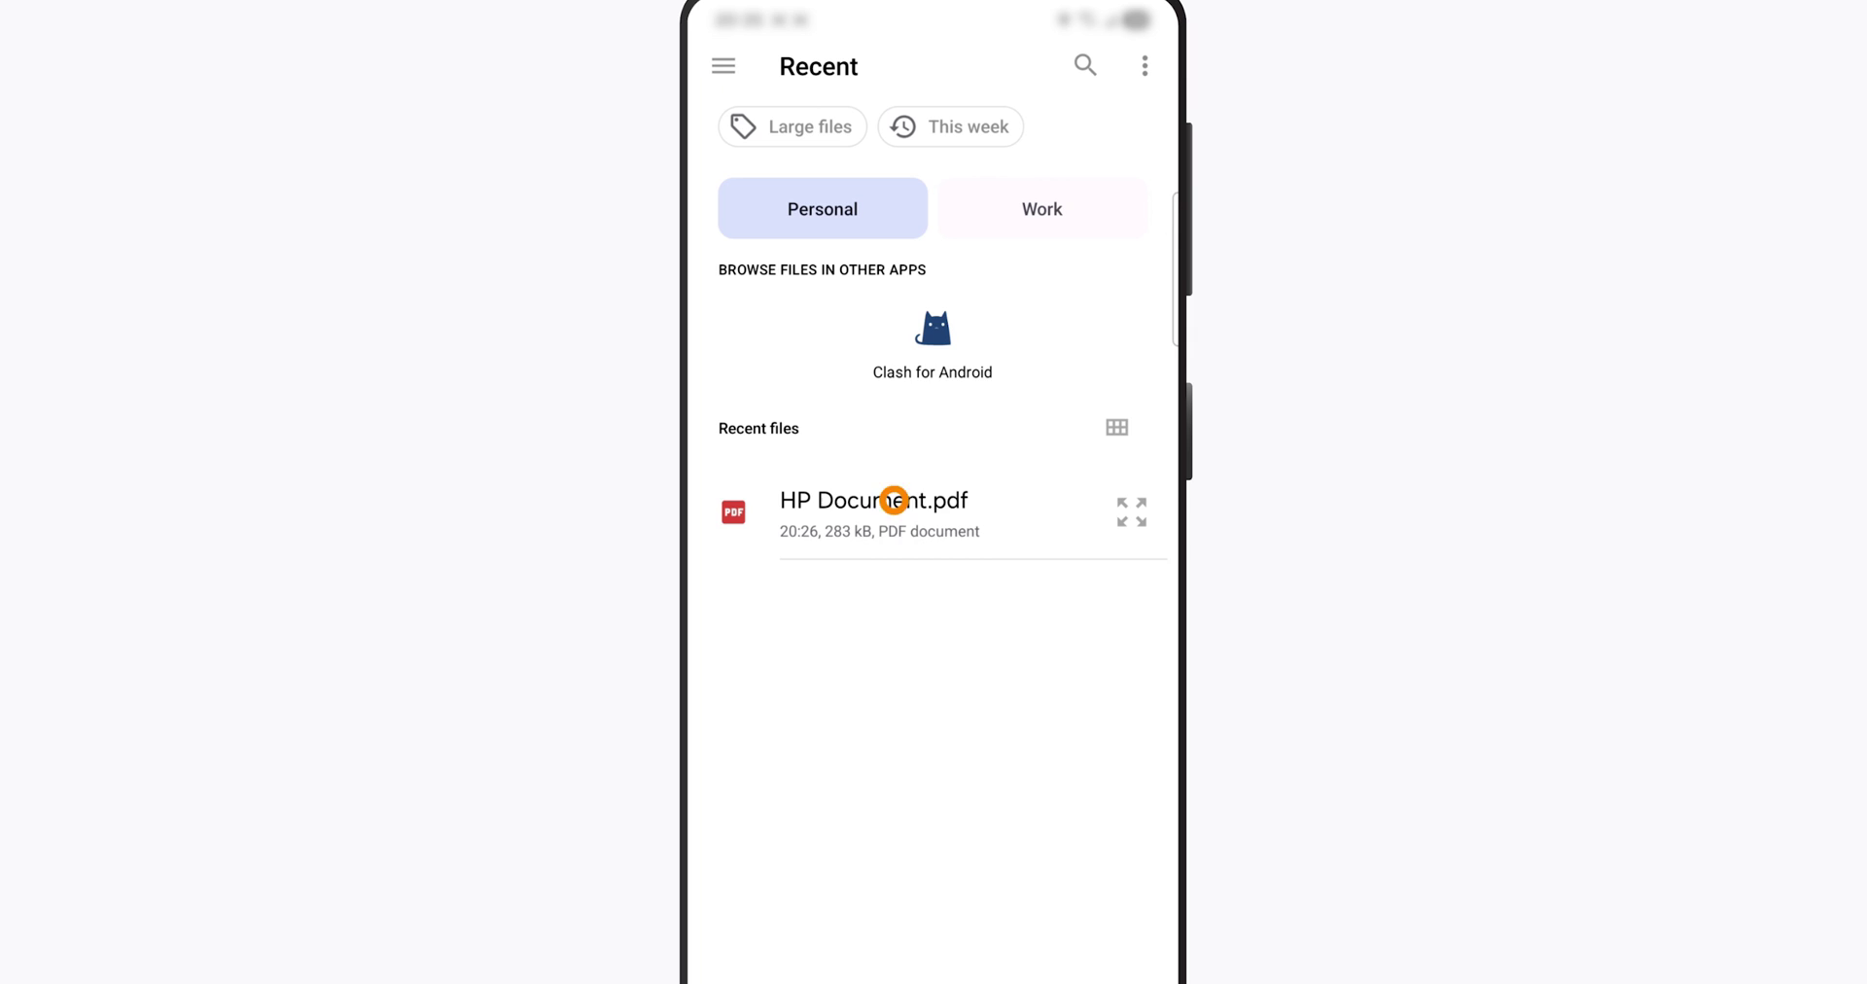
pyautogui.click(894, 499)
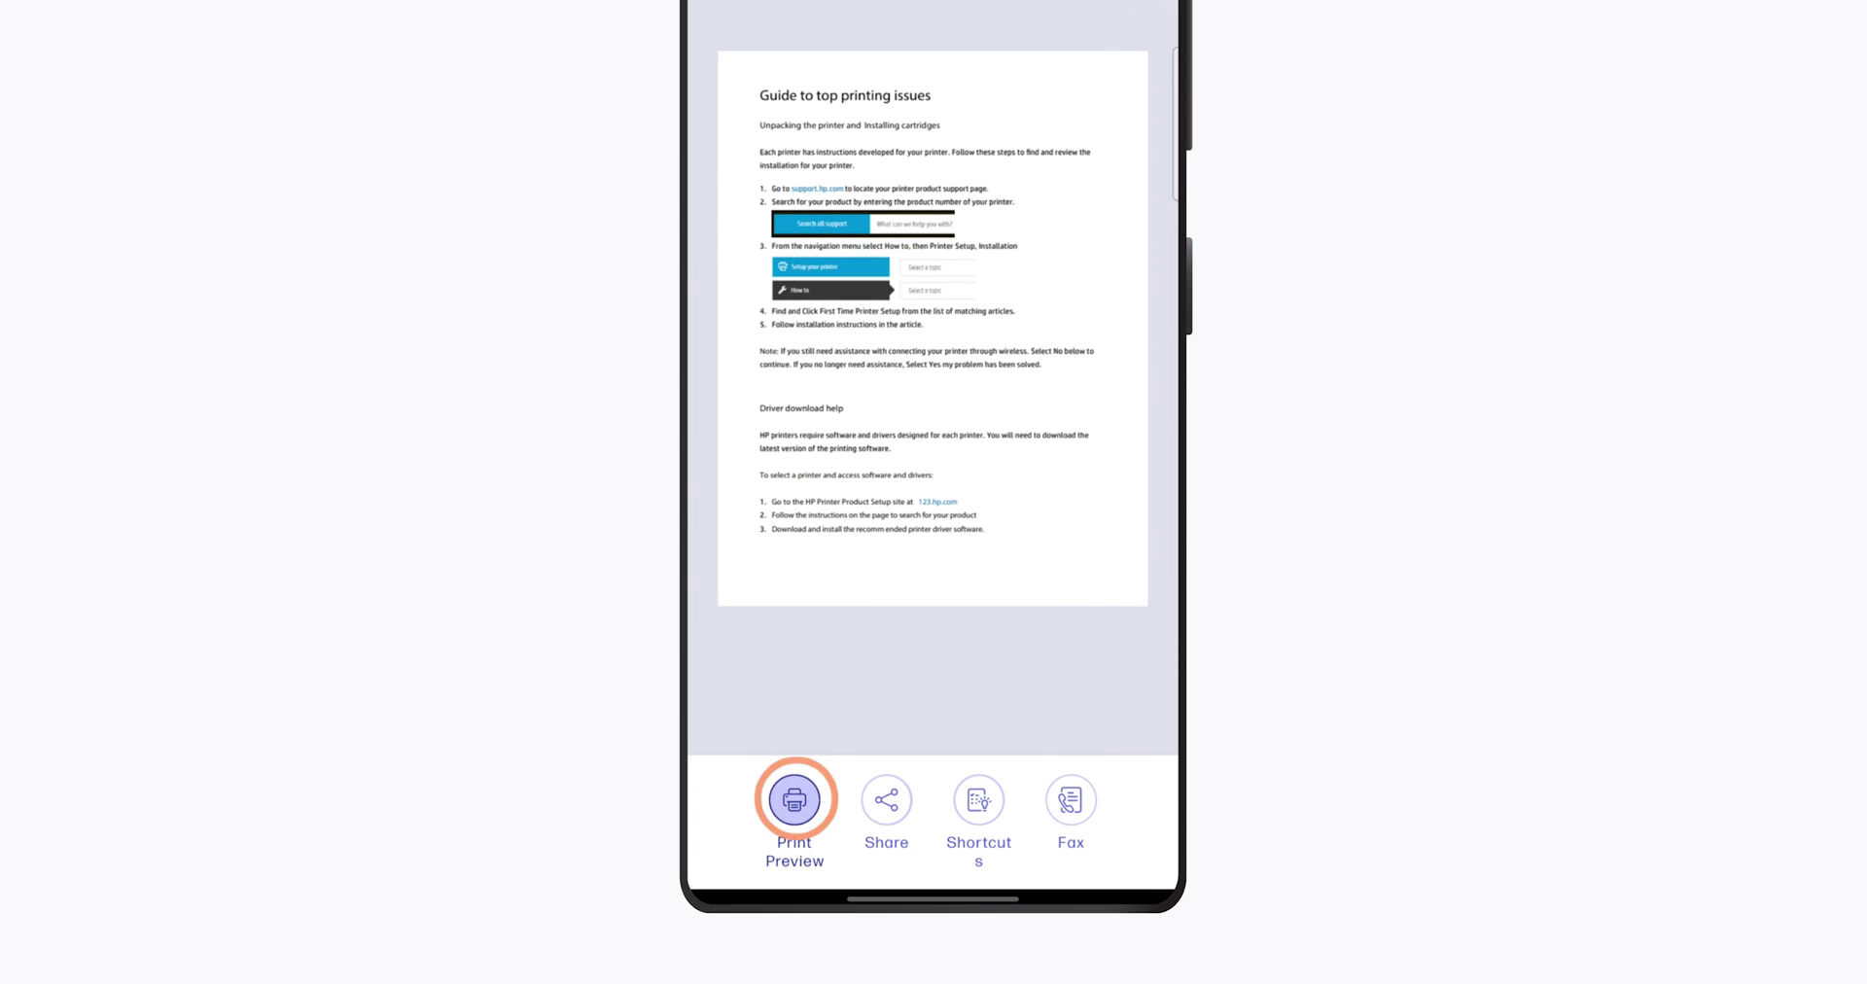
pyautogui.click(794, 799)
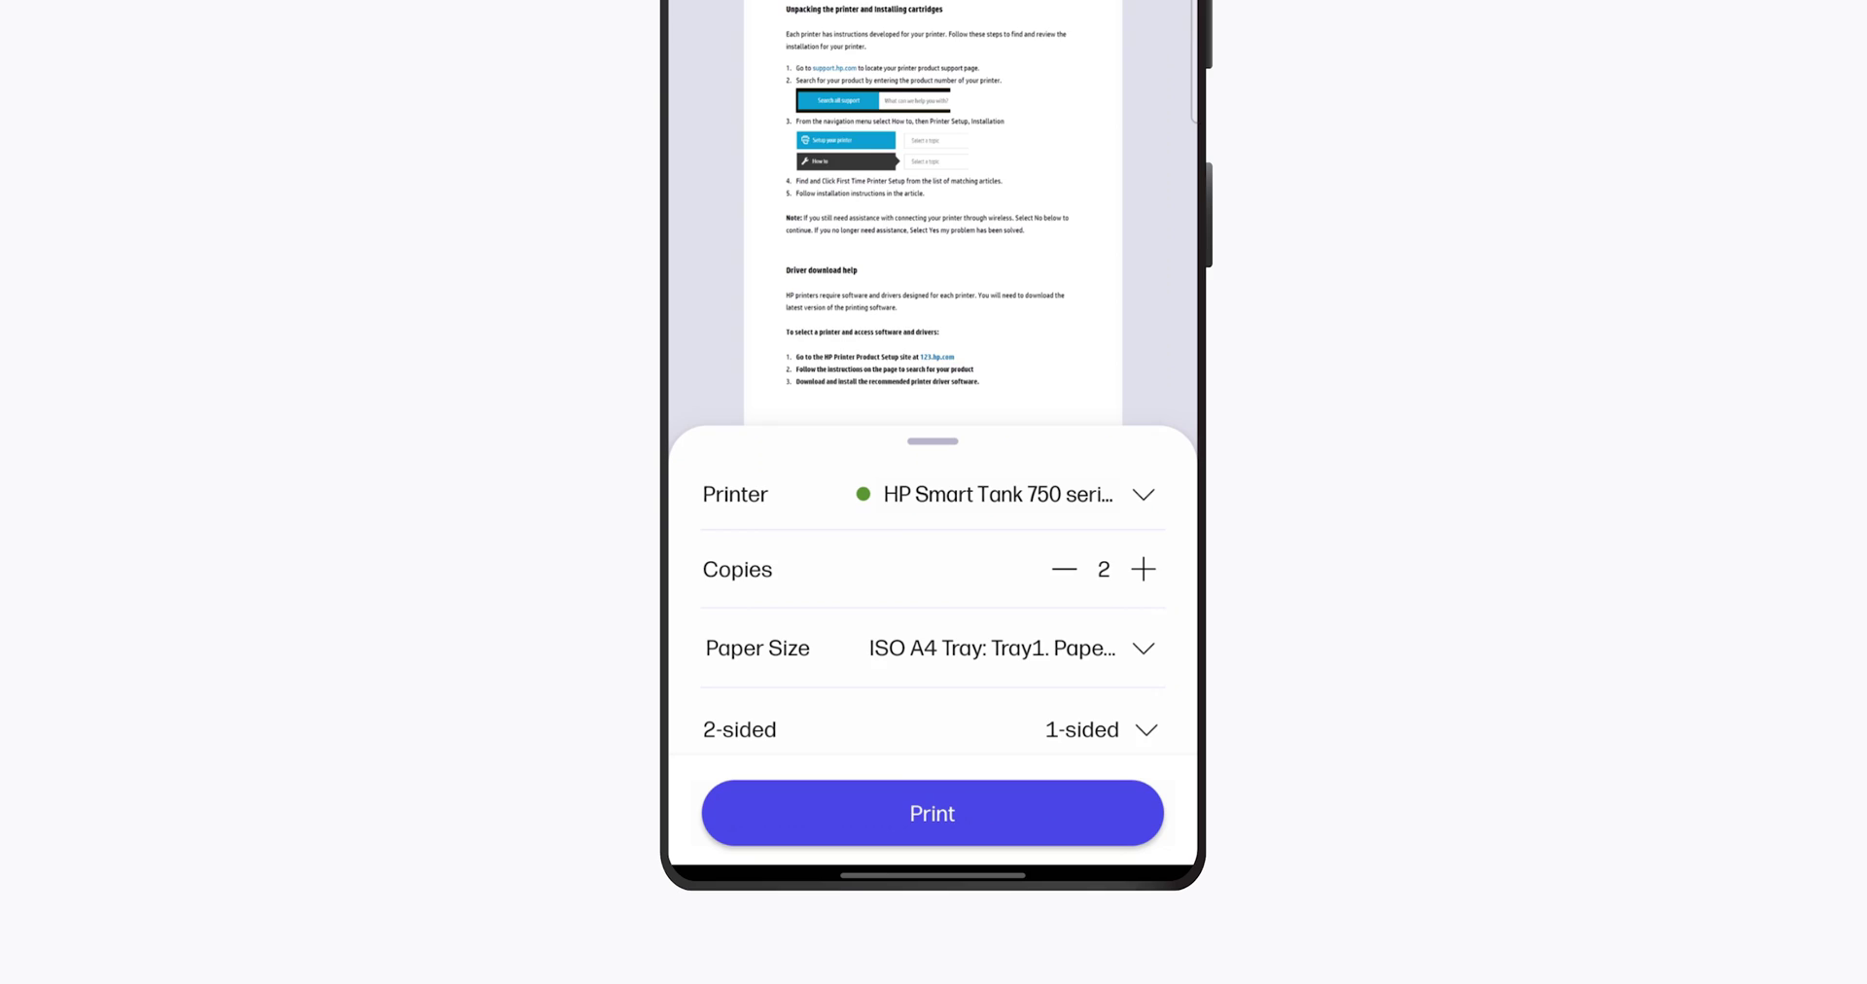
pyautogui.click(934, 805)
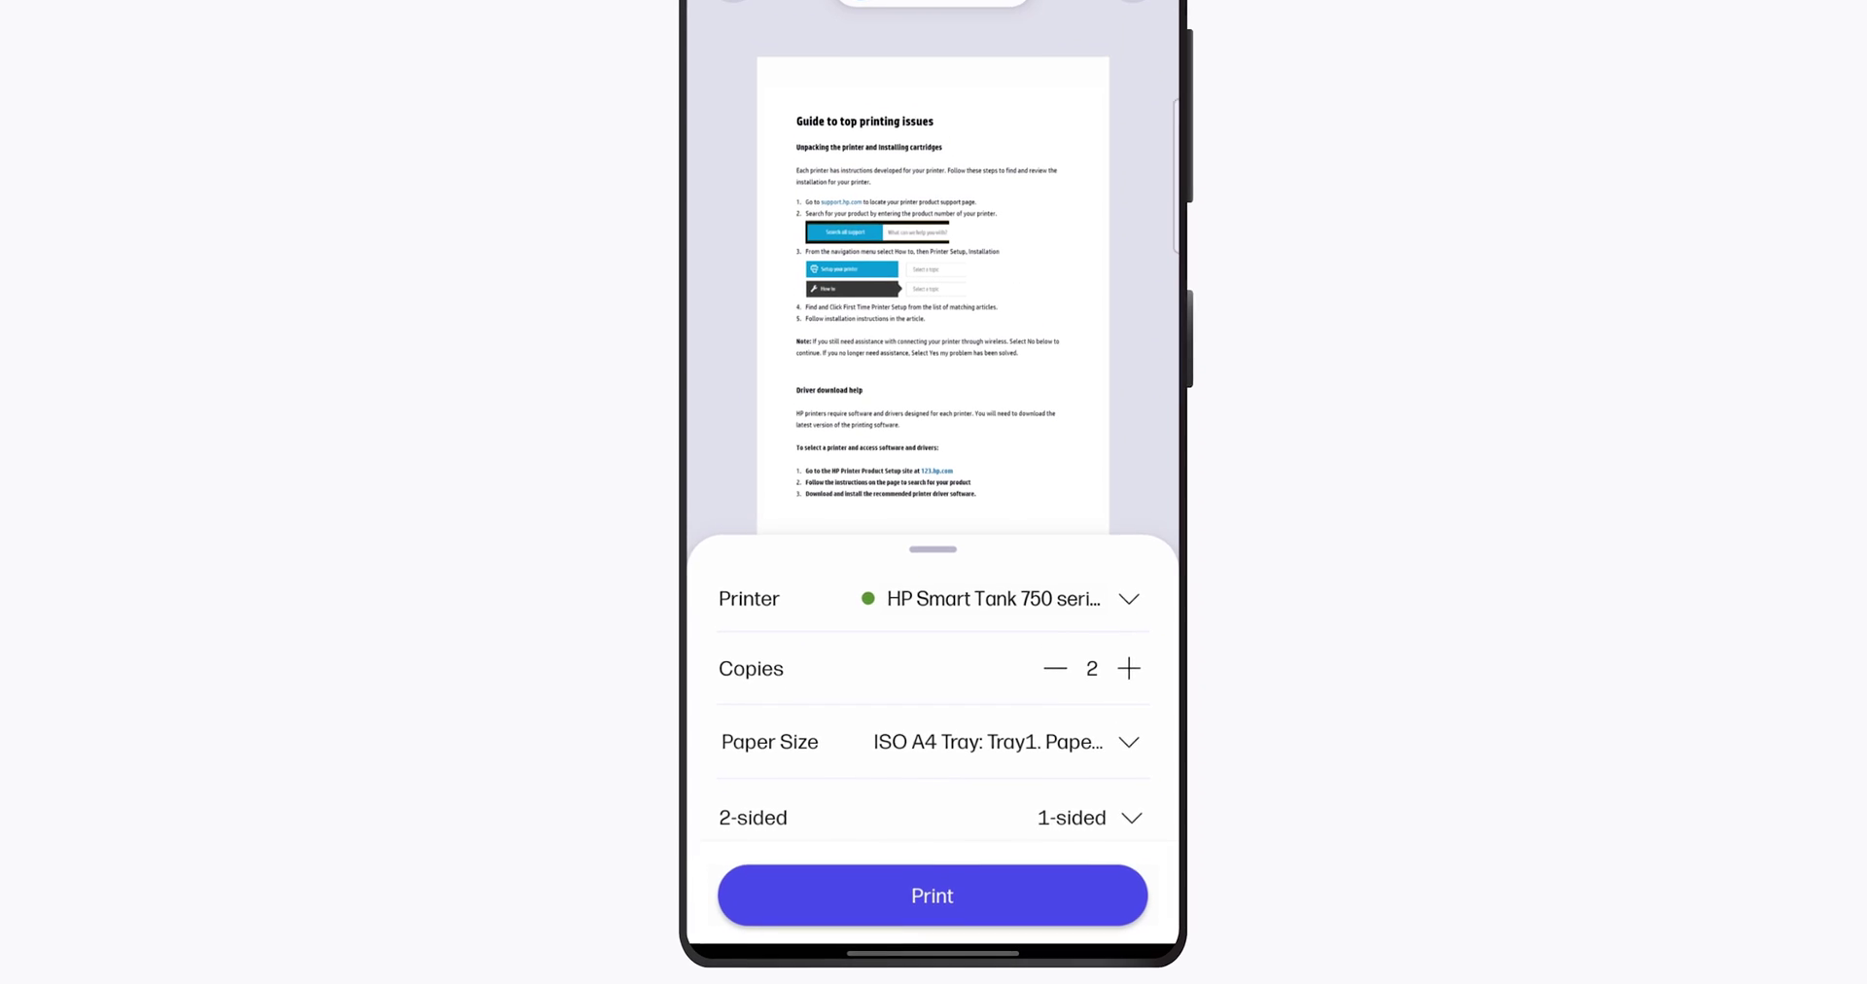